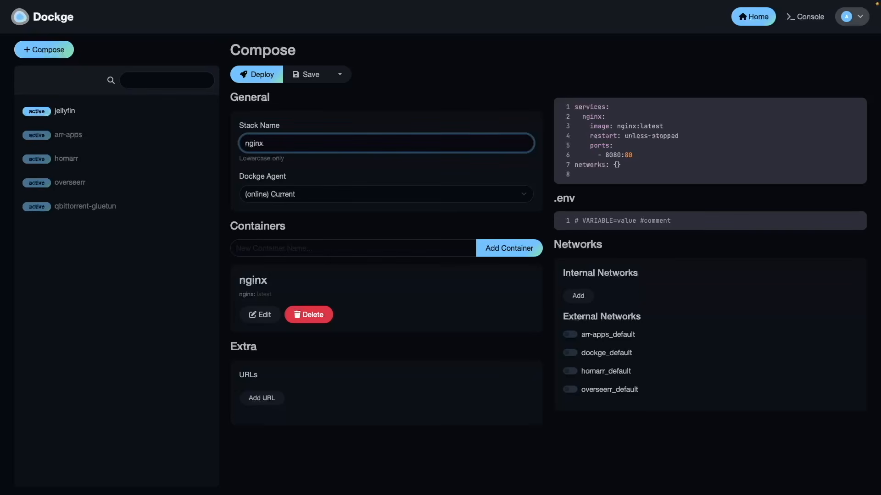
Deploy the nginx stack with port mapping 8080:80 in Dockge
click(275, 79)
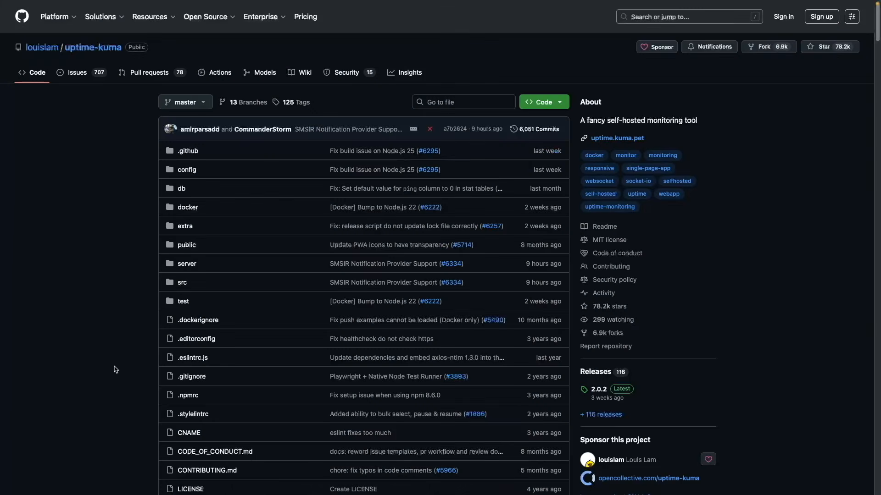
scroll(115, 370, down, 10)
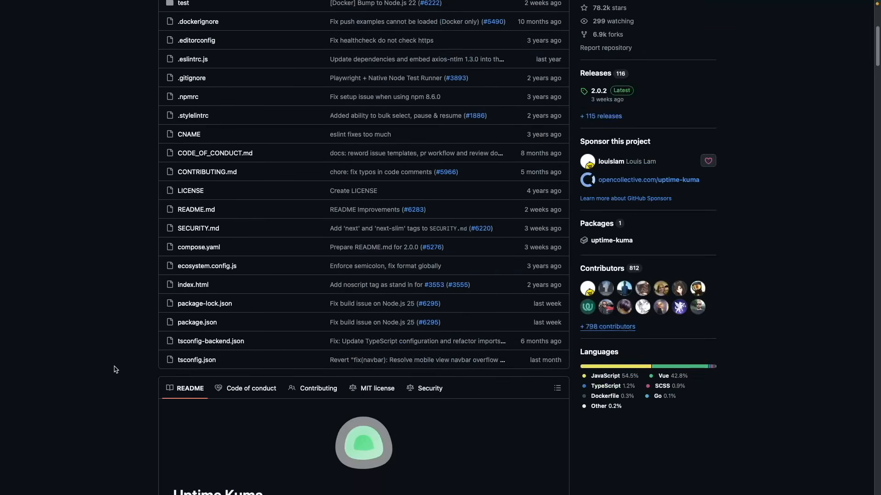
scroll(115, 370, down, 4)
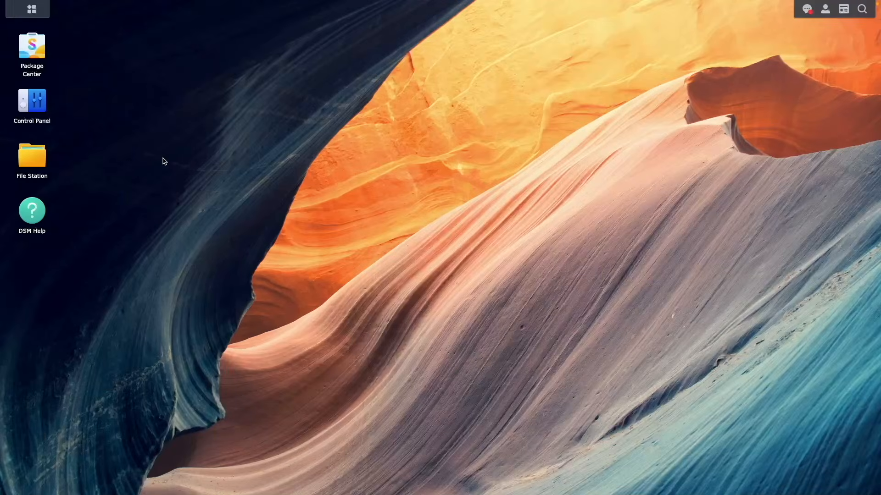
Open the project list in Synology's Container Manager and start creating a project
click(31, 9)
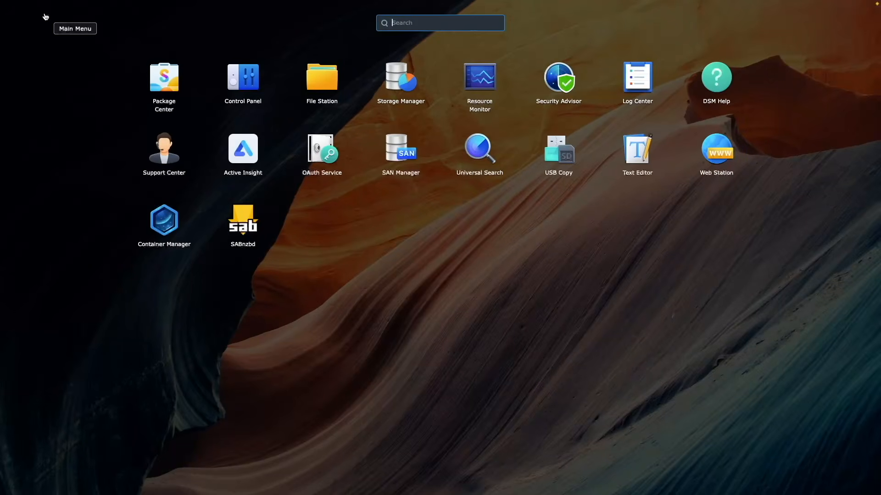
click(166, 210)
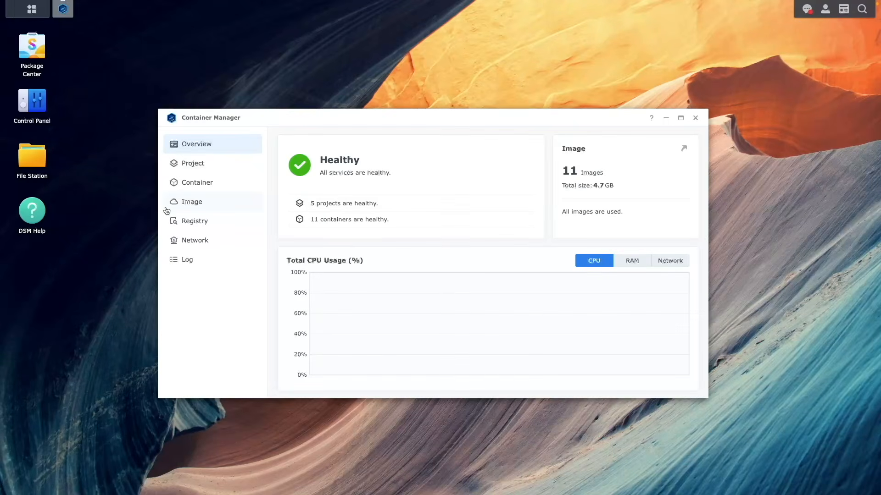
click(198, 165)
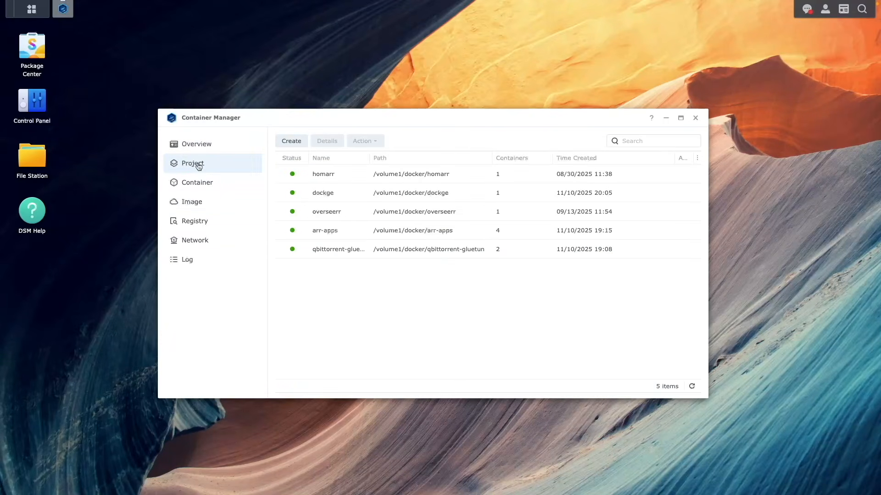
click(291, 141)
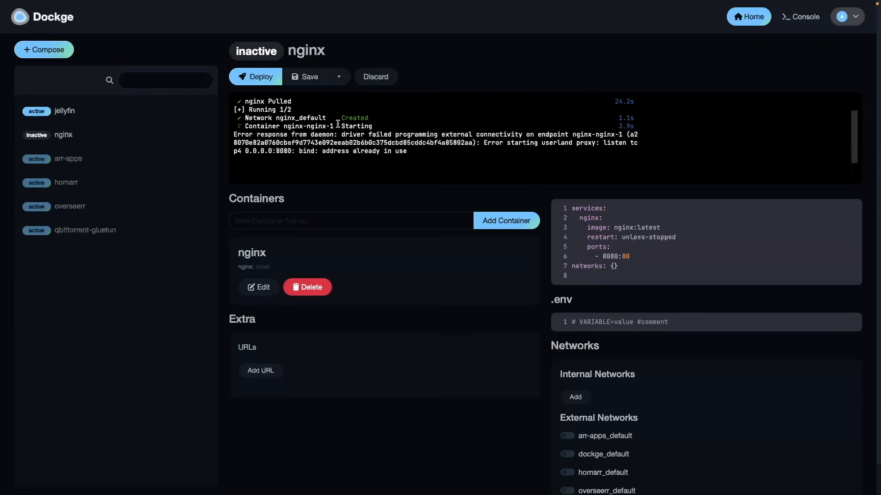
In Dockge, change the nginx stack's host port to 8081 in the compose file and deploy the stack again
click(618, 257)
key(BackSpace)
text(1)
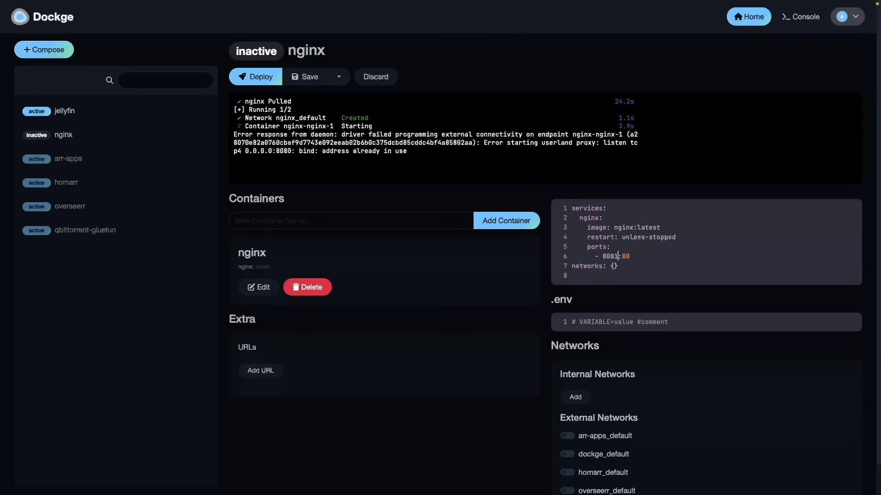
click(259, 77)
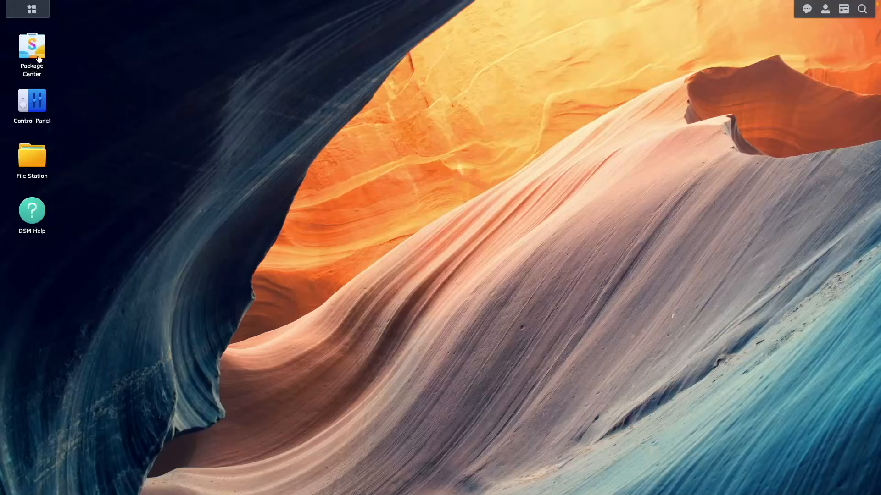
Check the installed packages in Synology's Package Center for Container Manager, and close Package Center
click(39, 59)
click(218, 139)
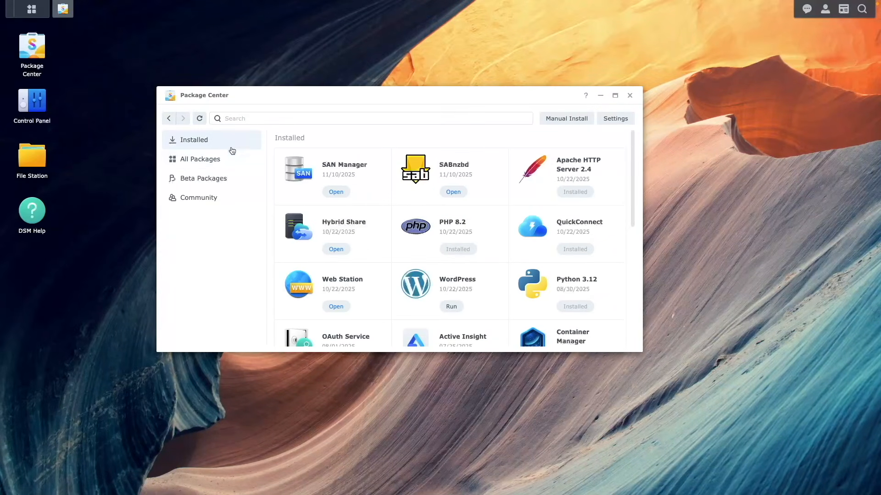
scroll(277, 195, down, 3)
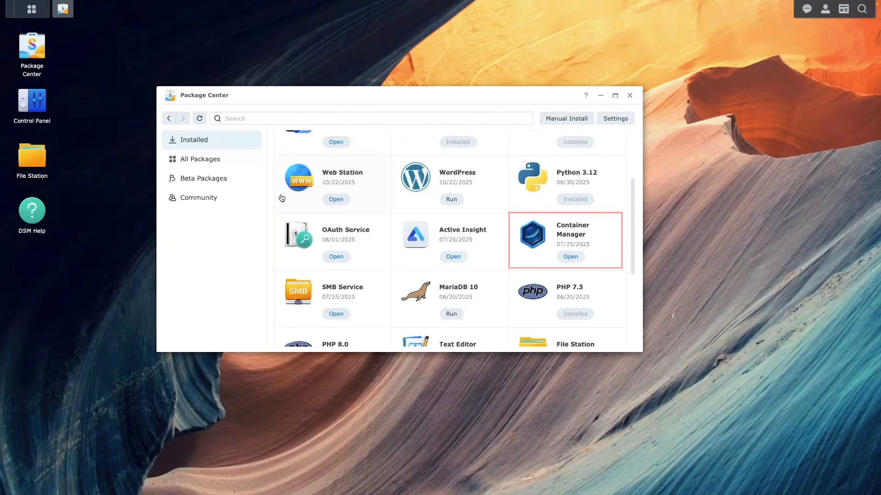
click(629, 95)
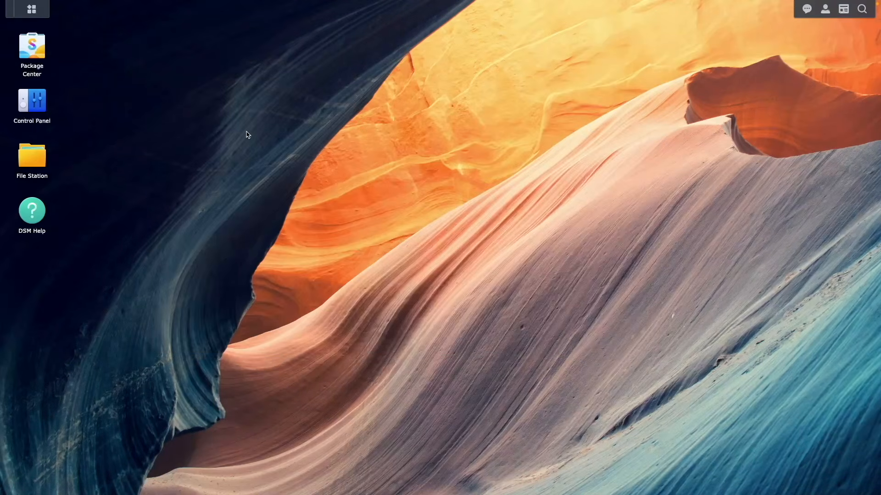
In File Station, create a folder named dockge inside the docker shared folder
click(40, 163)
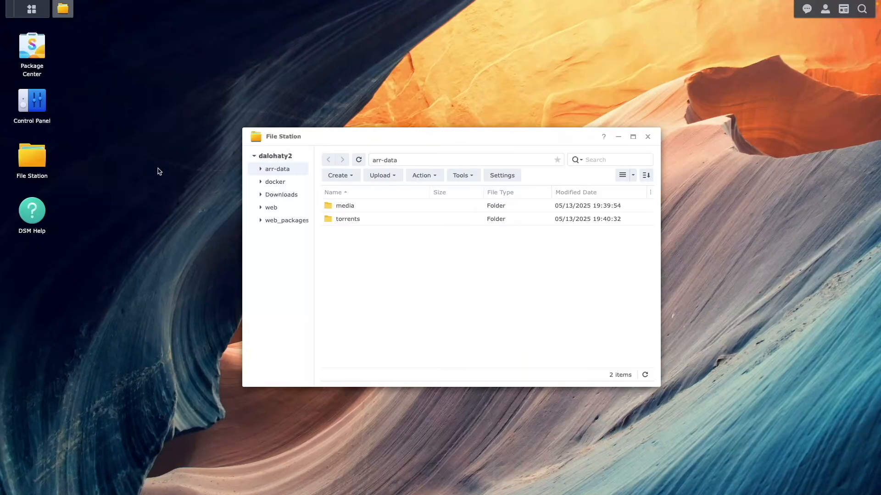
click(274, 182)
click(348, 179)
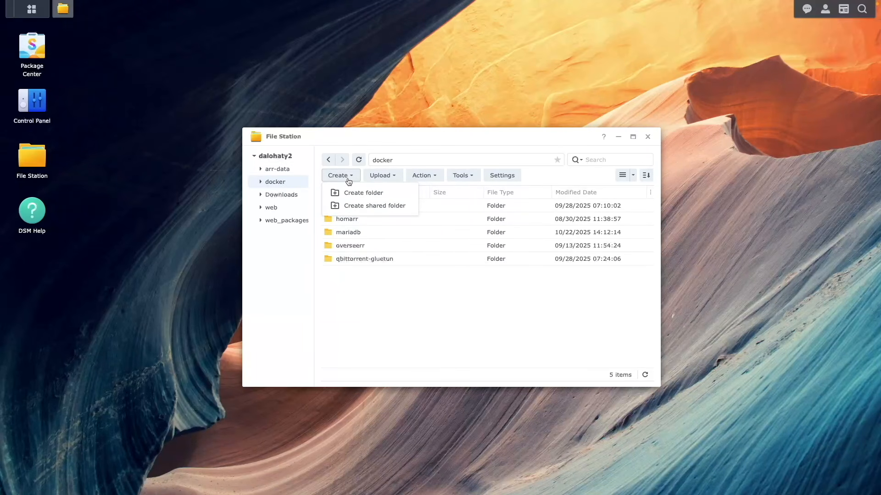
click(354, 193)
text(dockge)
click(502, 288)
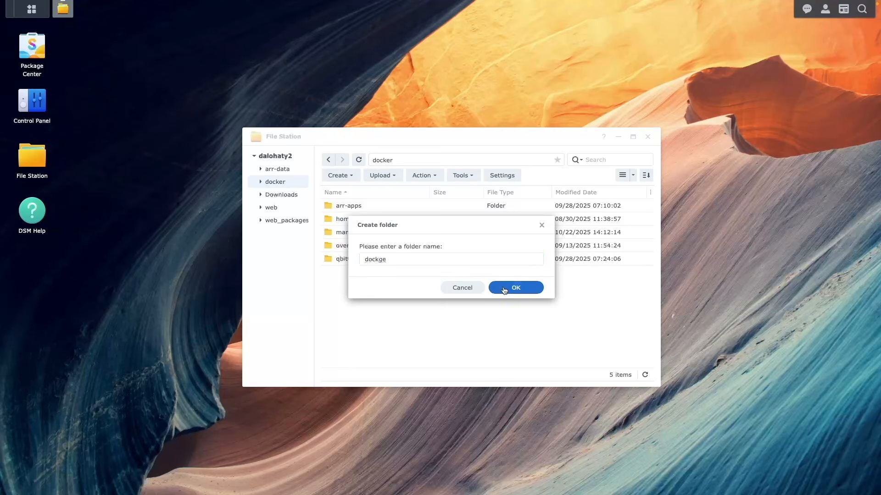
Create a folder named data inside the docker/dockge folder
double_click(390, 219)
click(339, 175)
click(363, 192)
text(data)
click(502, 287)
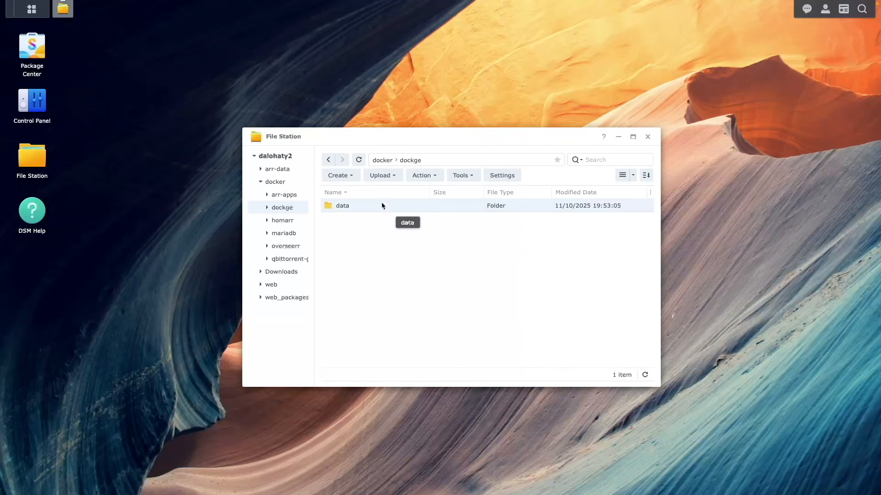
Create a folder named stacks beside the data folder in docker/dockge and close File Station
click(338, 175)
click(364, 192)
text(stacks)
click(498, 290)
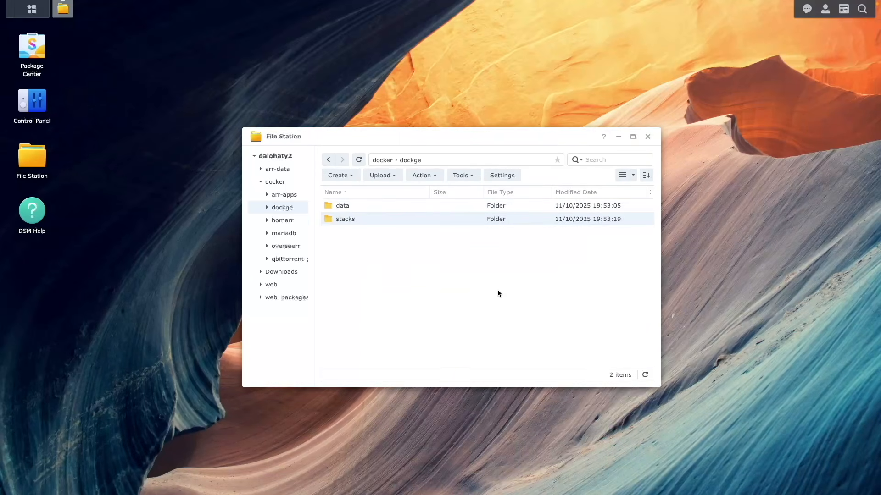
click(647, 137)
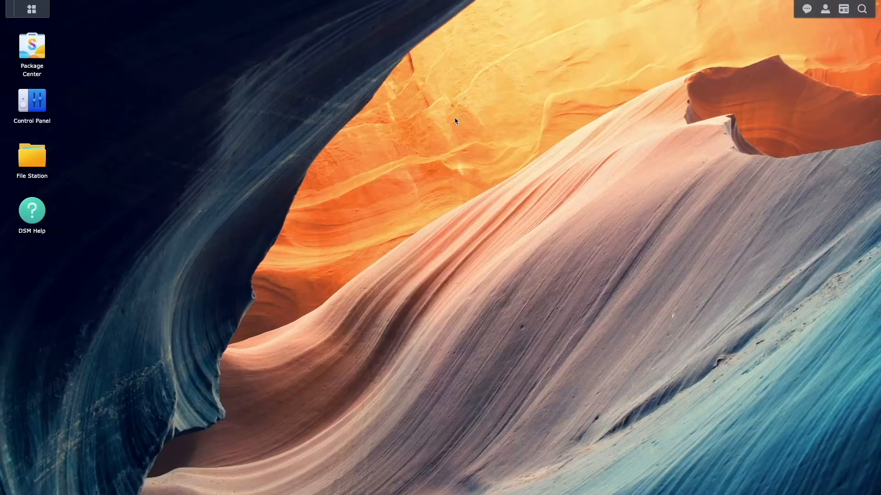
In Container Manager, start a new project and name it dockge
click(32, 14)
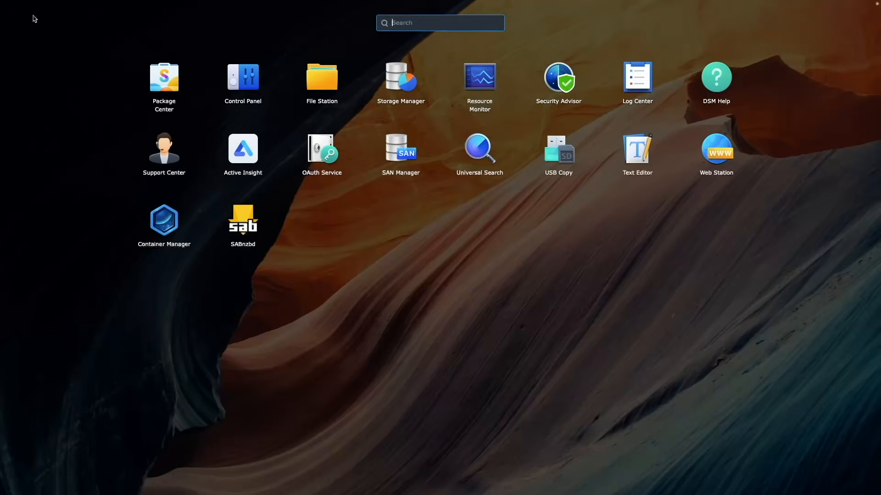
click(166, 219)
click(197, 166)
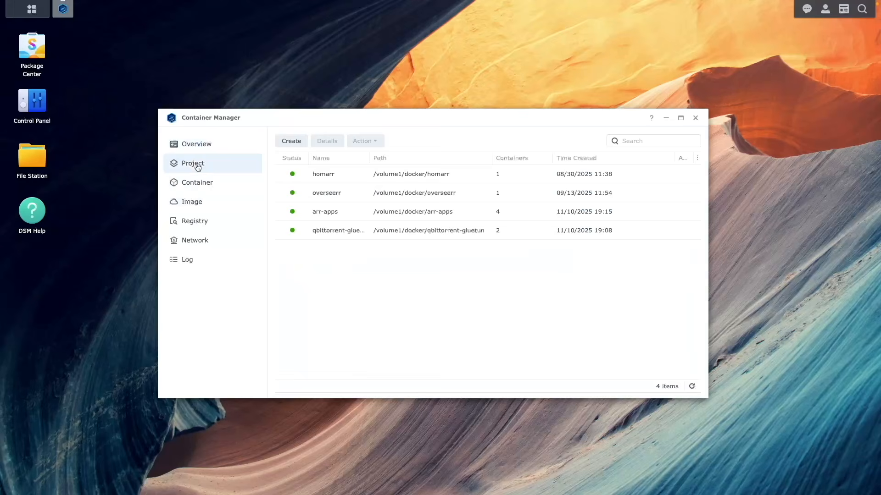
click(285, 144)
click(386, 181)
text(docker)
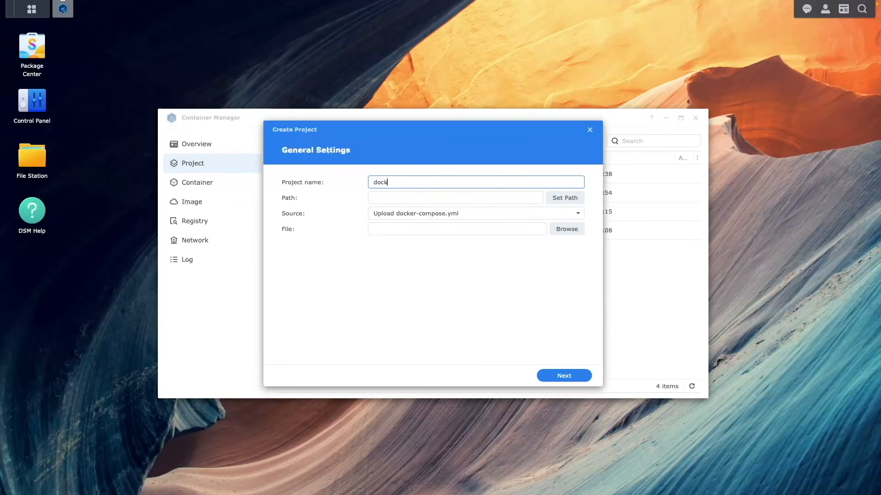
Set the new project's path to /docker/dockge and its source to Create docker-compose.yml
click(565, 198)
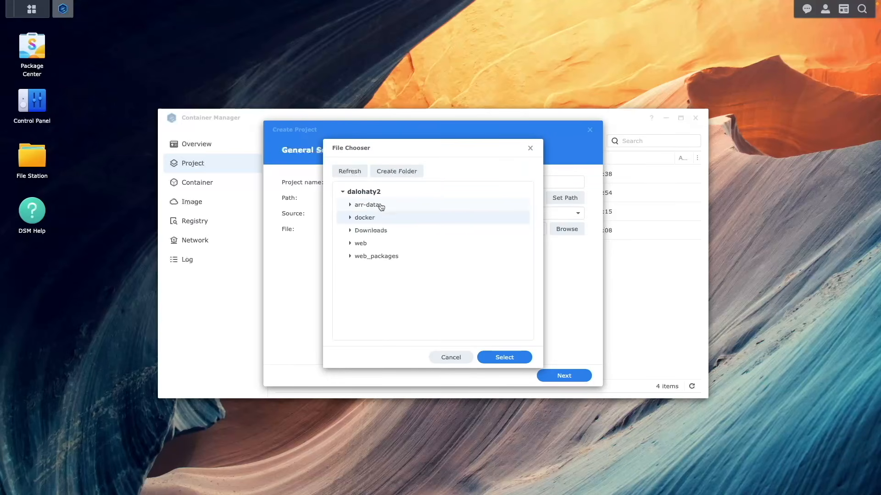
click(350, 218)
click(367, 243)
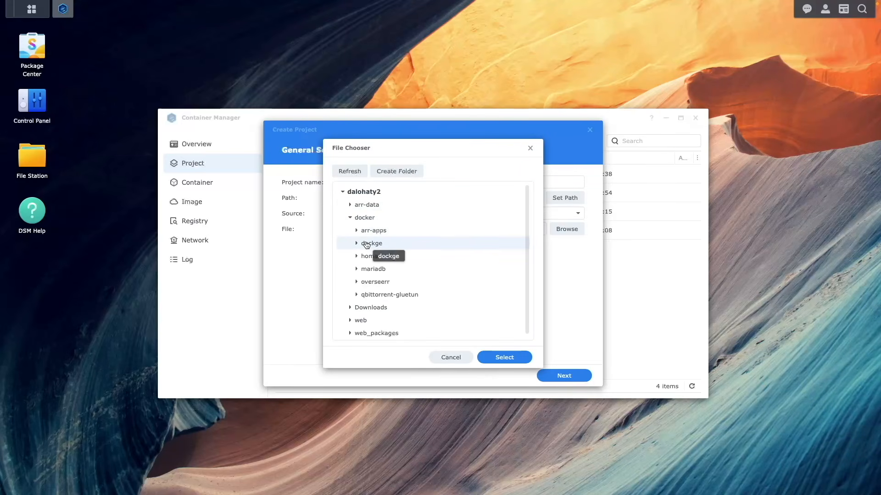
click(499, 357)
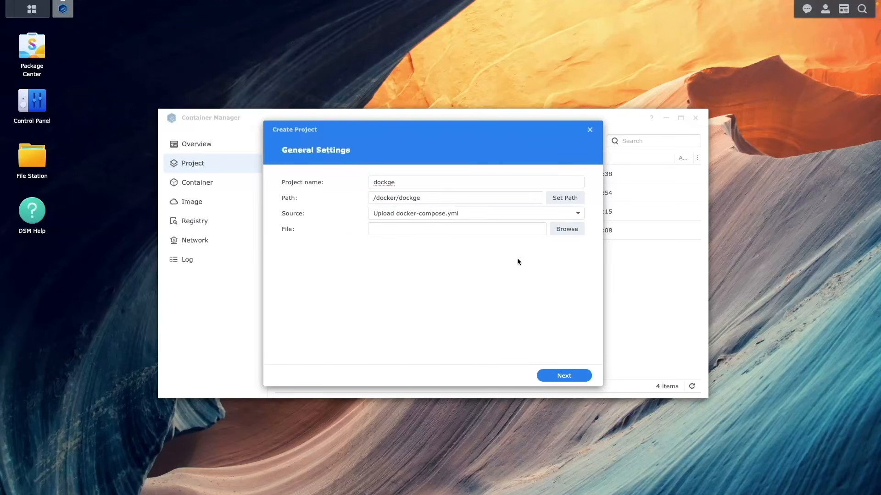
click(526, 214)
click(519, 243)
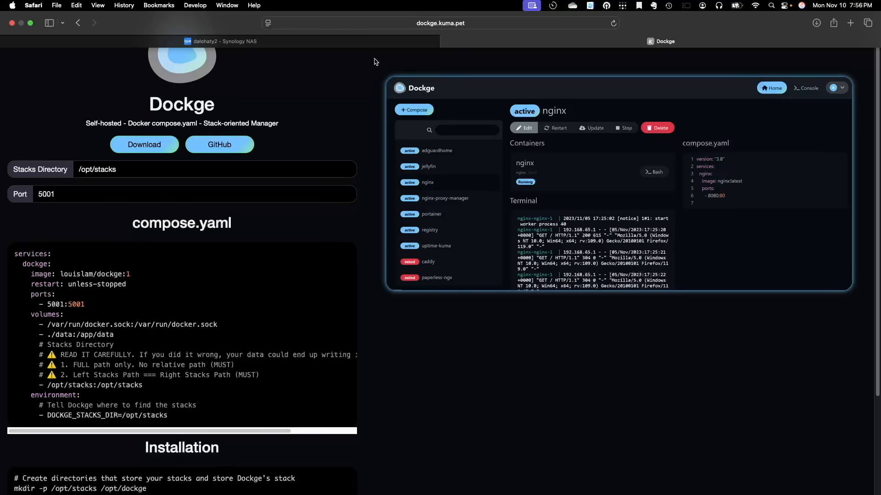
On the Dockge website, set the Stacks Directory for the generated compose.yaml to /volume1/docker/dockge/stacks
click(151, 171)
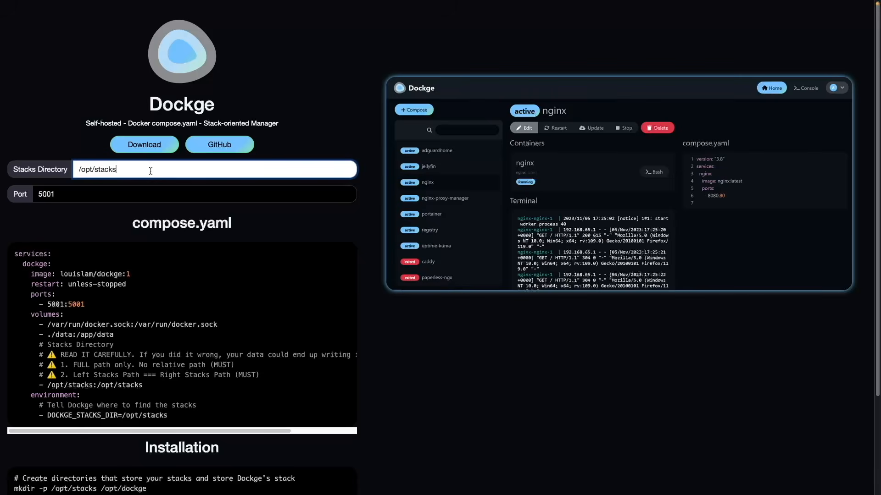
key(BackSpace)
key(BackSpace)
key(BackSpace)
key(BackSpace)
key(BackSpace)
key(BackSpace)
key(BackSpace)
key(BackSpace)
key(BackSpace)
key(BackSpace)
text(v)
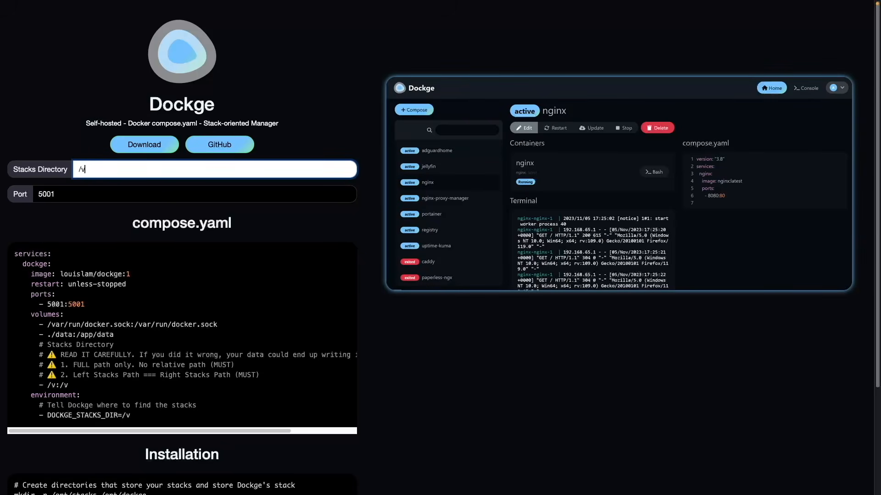
text(olume1/docker/)
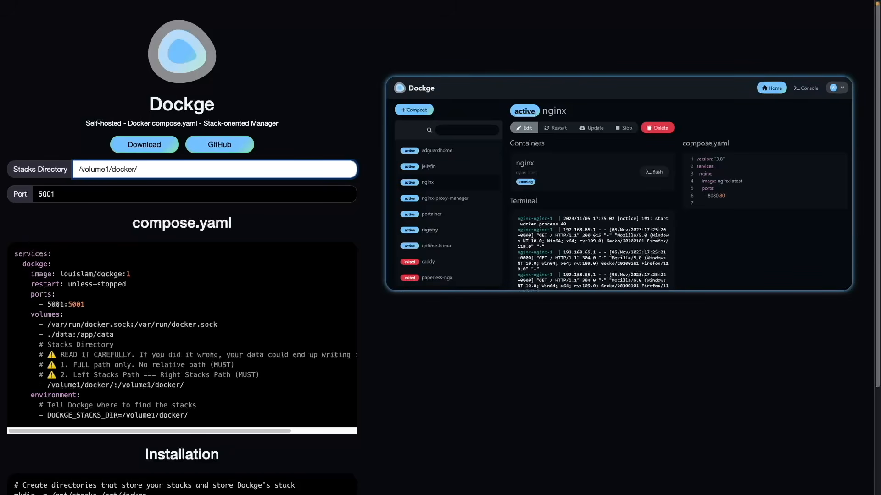
text(dockge/stacks)
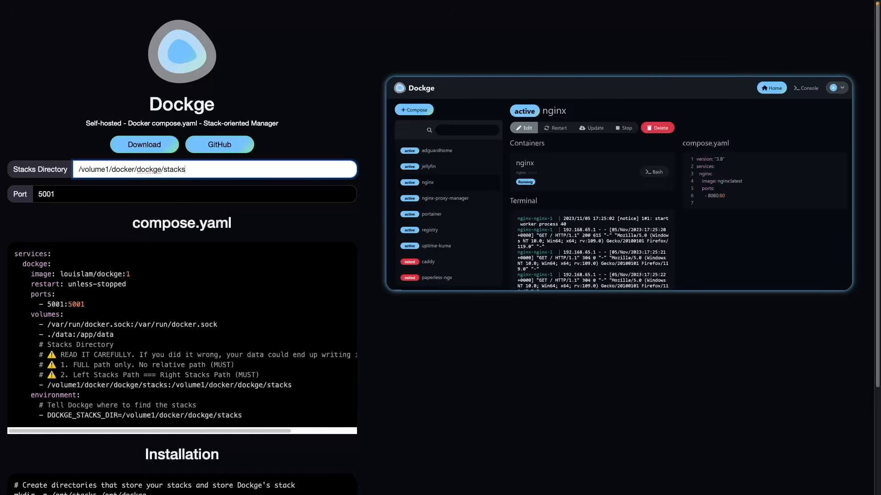
Set the port for the generated compose.yaml to 5002
click(78, 194)
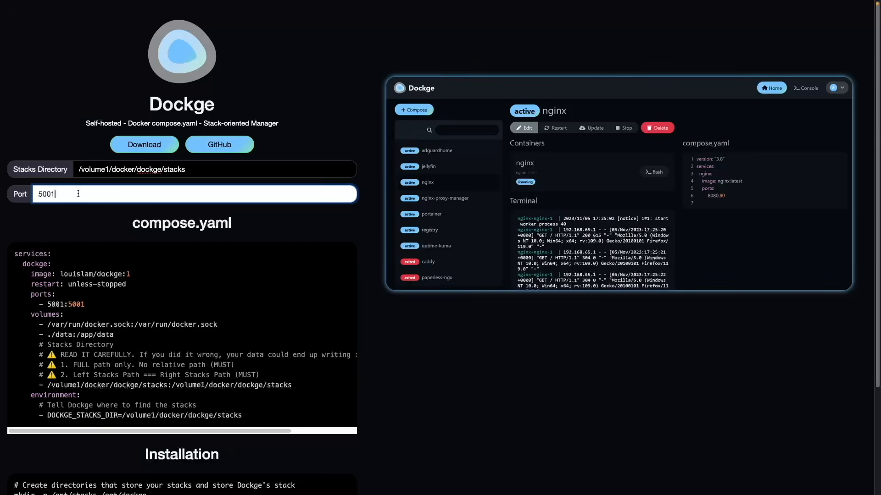
key(BackSpace)
text(2)
Copy the complete generated compose.yaml and paste it into the dockge project's compose editor in Container Manager
drag(15, 254, 248, 419)
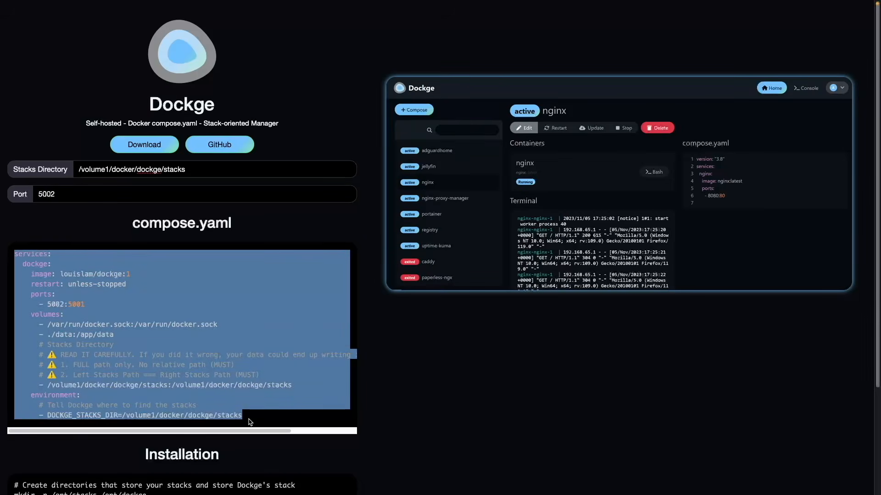
right_click(239, 405)
click(250, 388)
click(252, 418)
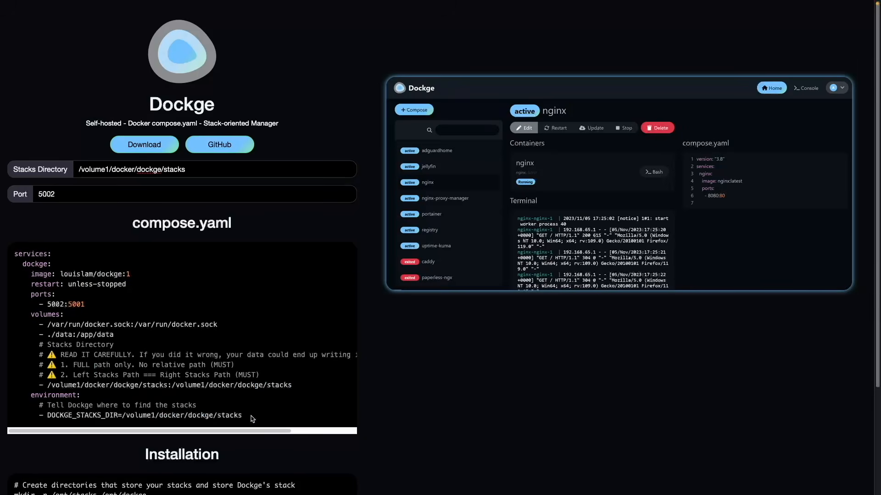
scroll(251, 418, down, 3)
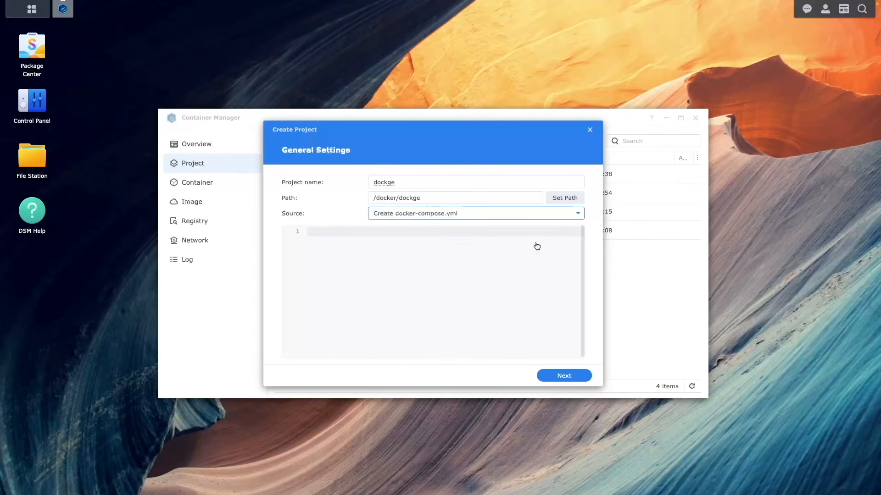
click(537, 247)
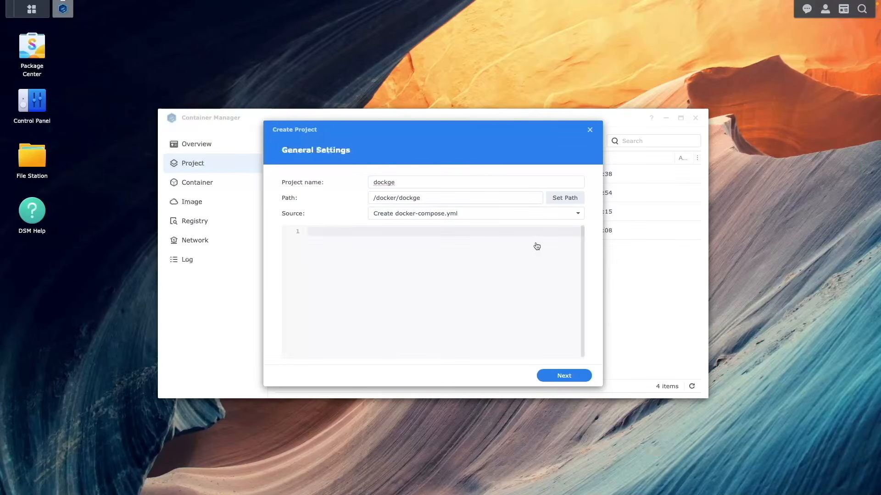
key(ctrl+v)
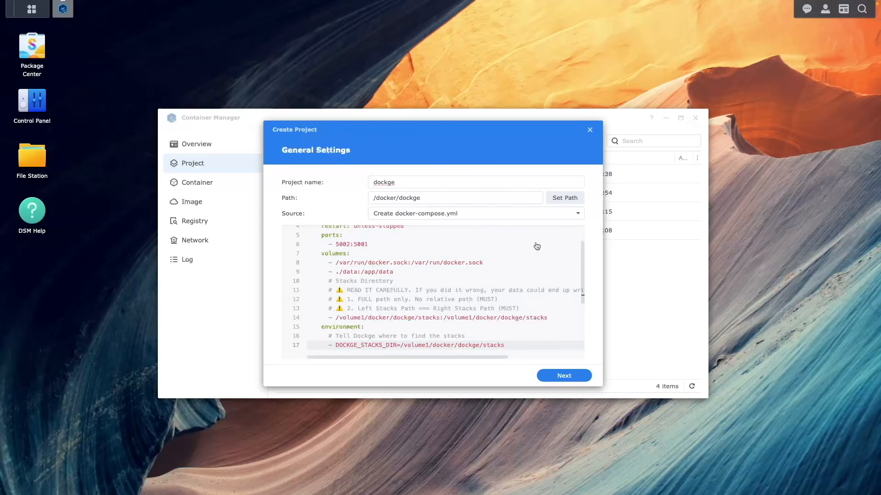
Change the tag of the dockge image in the compose file to latest
key(Up)
key(Up)
key(Up)
key(Up)
key(Up)
key(Up)
key(Up)
key(Up)
key(Up)
key(Up)
key(Up)
key(Up)
key(Up)
key(Up)
key(Up)
key(Up)
key(Down)
key(Down)
key(Down)
key(Up)
key(Right)
key(Right)
key(Right)
key(Right)
key(Right)
key(Right)
key(Right)
key(Right)
key(Right)
key(Right)
key(Right)
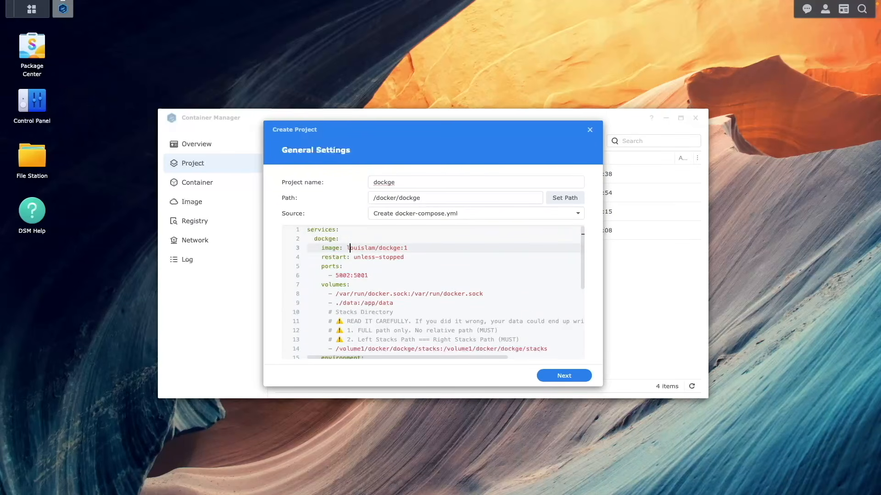
key(Right)
key(Right)
key(Right)
key(Right)
key(Right)
key(Right)
key(Right)
key(Right)
key(BackSpace)
text(latest)
Add the line container_name: dockge above the image entry of the dockge service
key(Up)
key(Return)
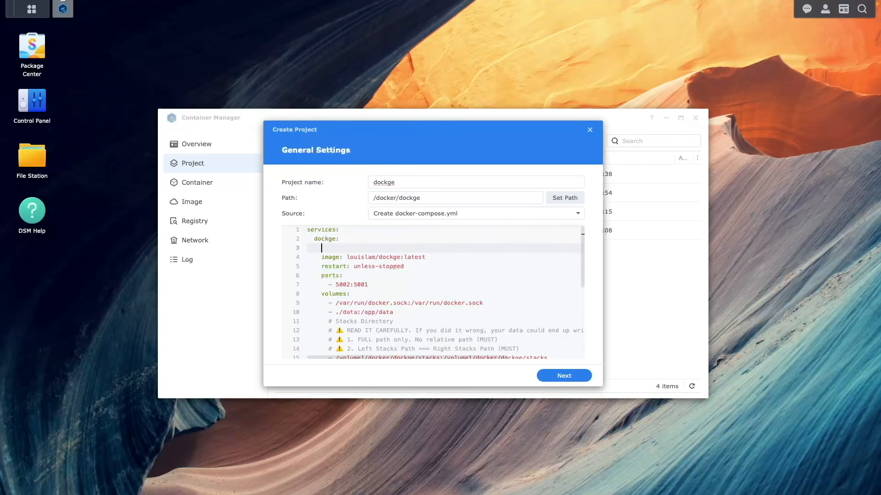
text(container_name: dockge)
Add the environment variable DOCKGE_ENABLE_CONSOLE=true below the DOCKGE_STACKS_DIR entry
key(Down)
key(Down)
key(Down)
key(Down)
key(Down)
key(Down)
key(Down)
key(Down)
key(Down)
key(Down)
key(Down)
key(Down)
key(Down)
key(Down)
key(Down)
key(Down)
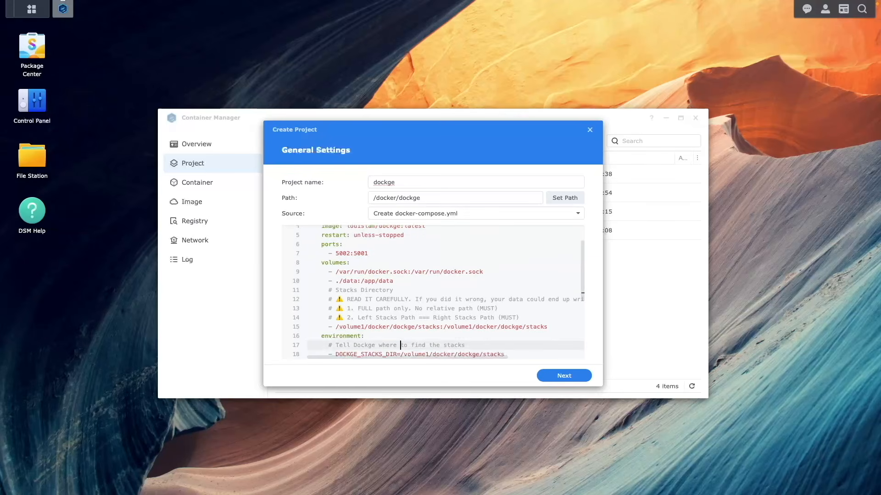
text(- )
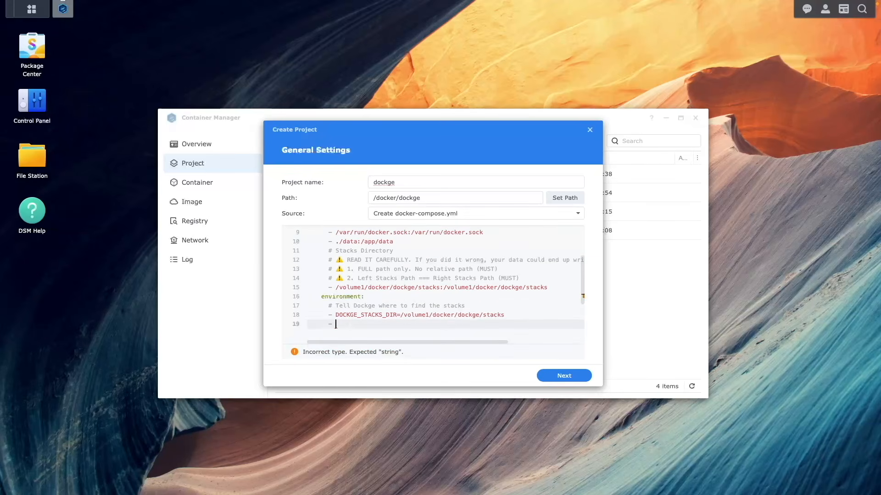
text(DOCKGE_ENABLE)
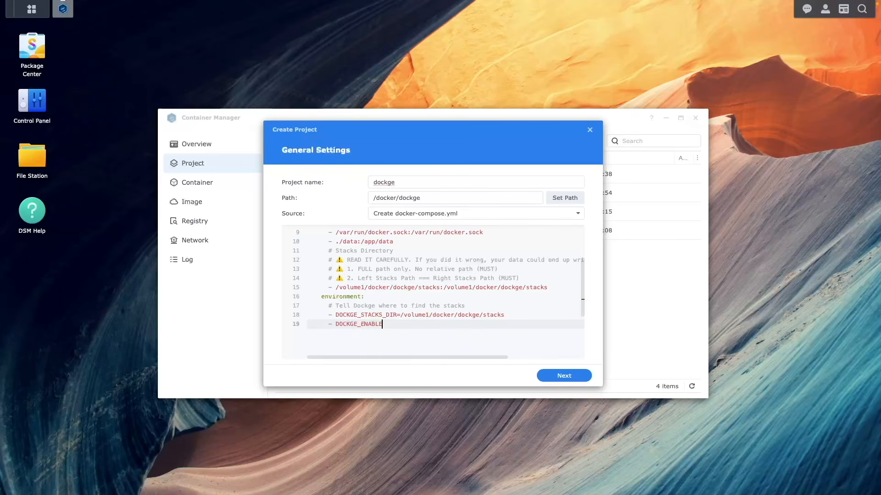
text(_CONSOLE=true)
Leave the Web Station portal disabled and create the dockge project, starting it once it is created
click(585, 379)
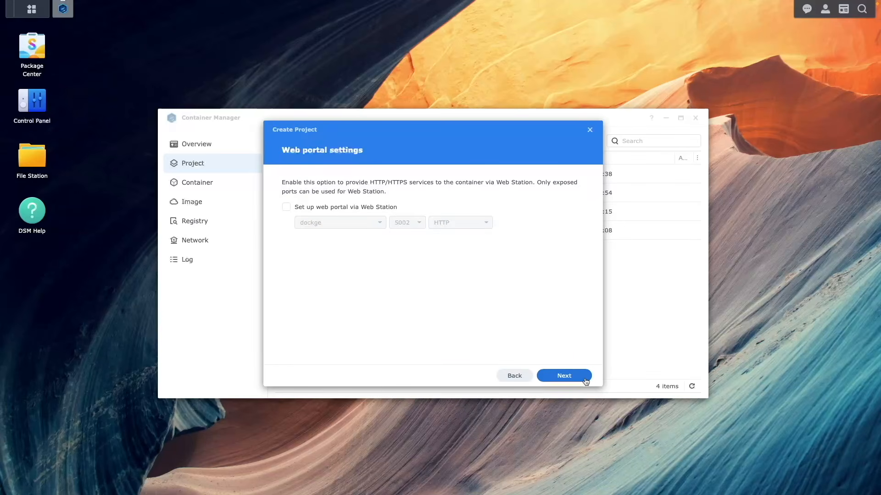
click(585, 379)
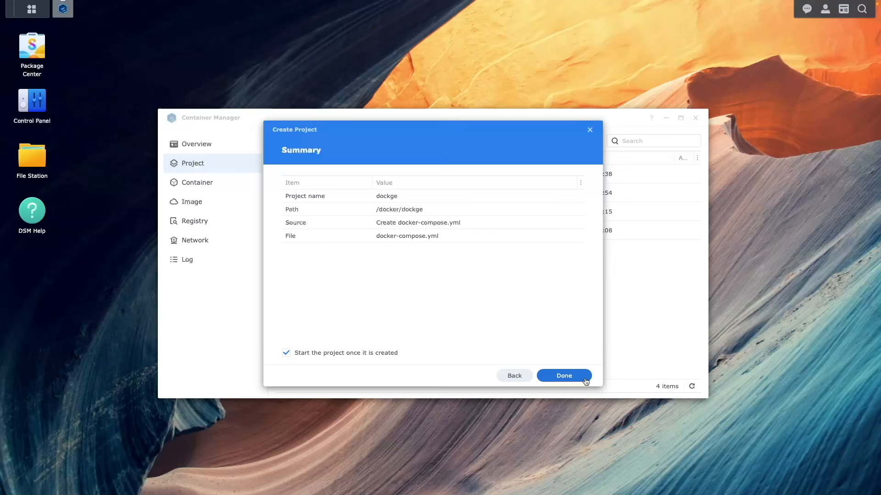
click(586, 380)
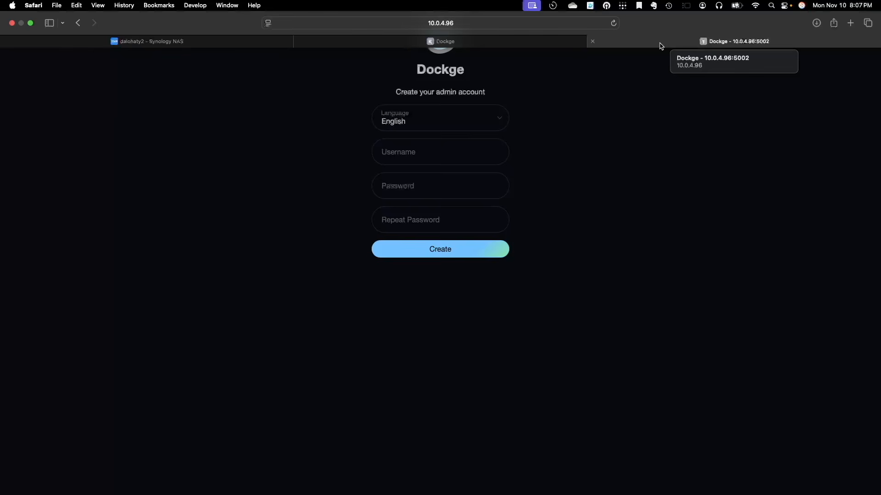
In Dockge's web interface, create the admin account with the username arradmin and the account password entered twice
text(rradmin)
key(Tab)
text(••••••••••••)
key(Tab)
text(••••••••••••)
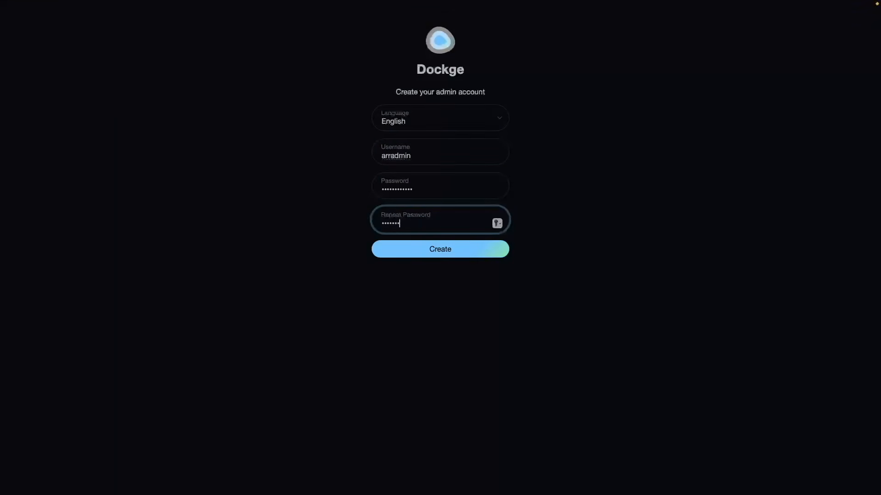
click(483, 249)
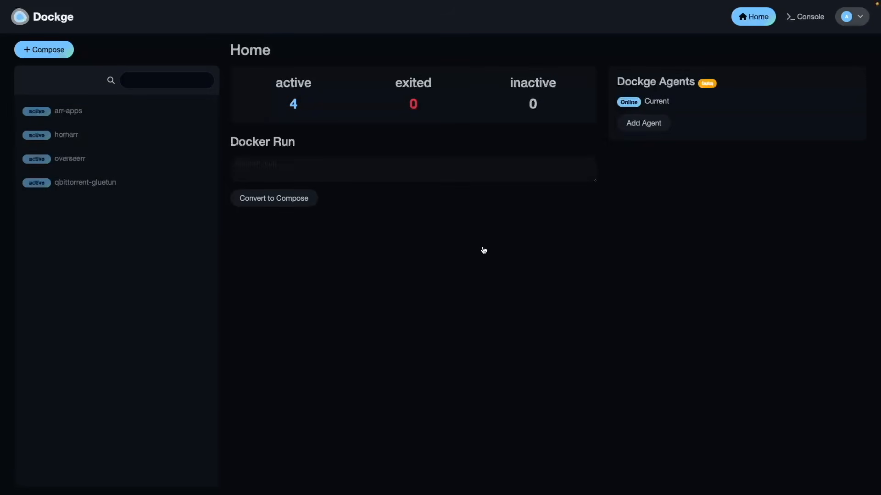
Inspect the existing arr-apps and homarr stacks, and open the Dockge console
click(66, 113)
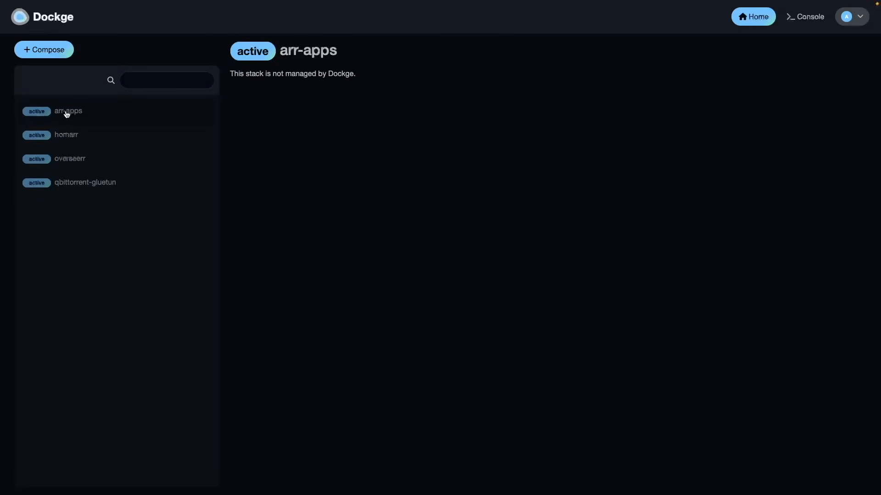
click(73, 137)
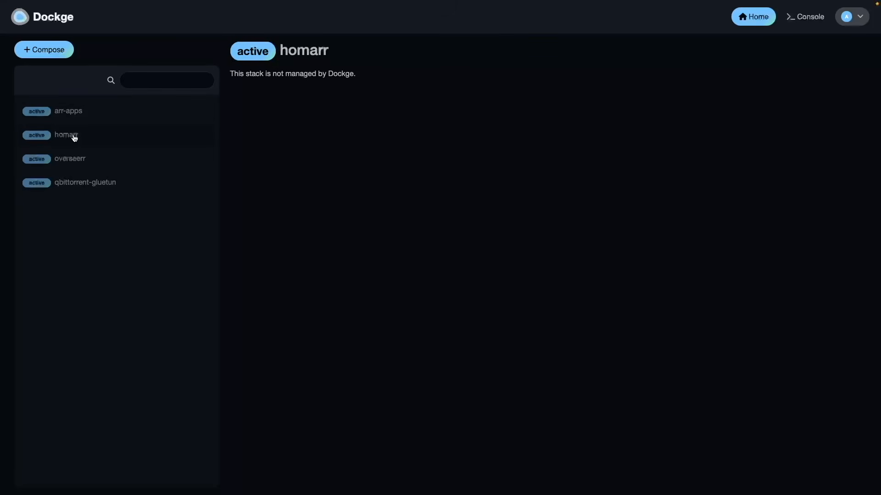
click(802, 23)
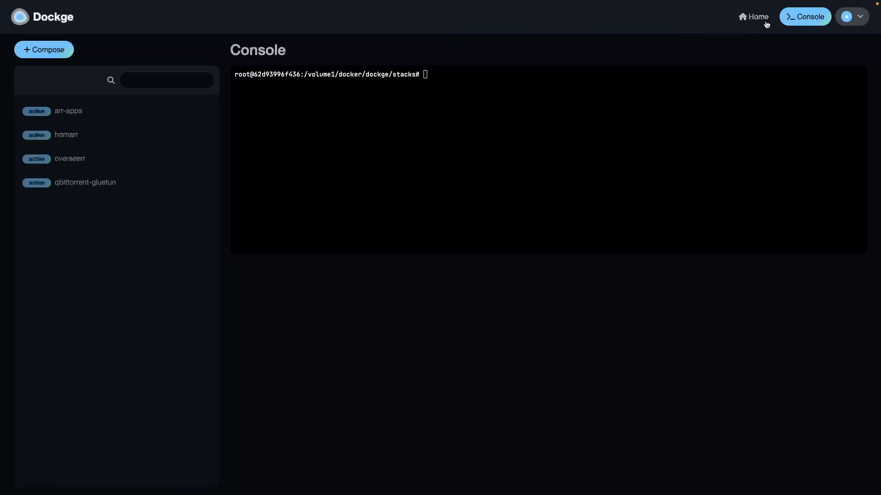
Start a new compose stack and name it jellyfin
click(49, 49)
click(258, 139)
text(jellyfi)
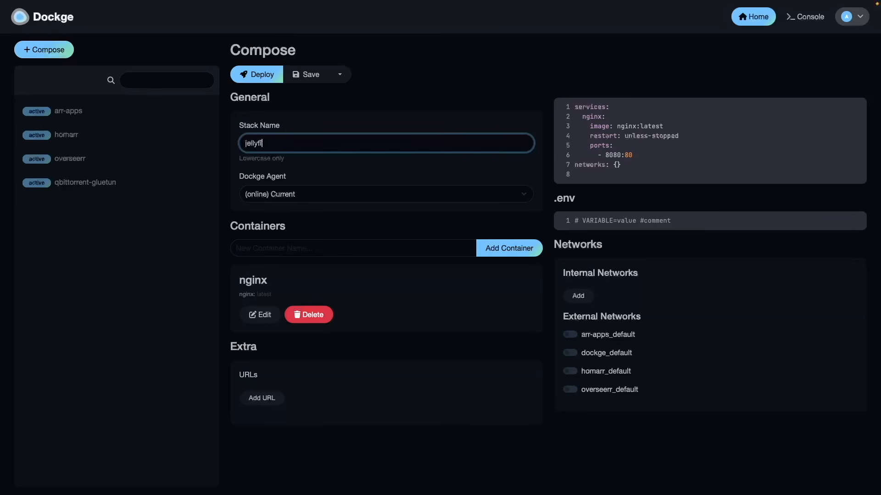
text(n)
Replace the sample nginx compose text with the copied jellyfin/jellyfin:latest service definition and deploy the stack
drag(585, 175, 552, 106)
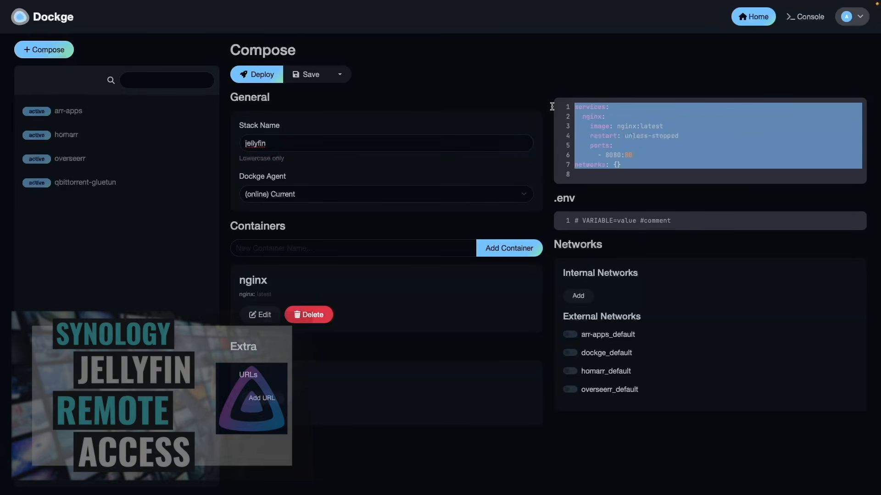
key(ctrl+v)
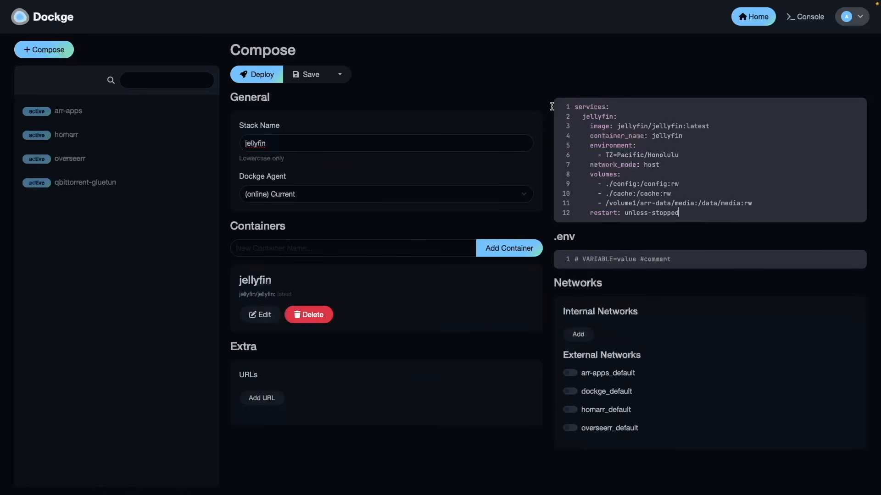
click(268, 74)
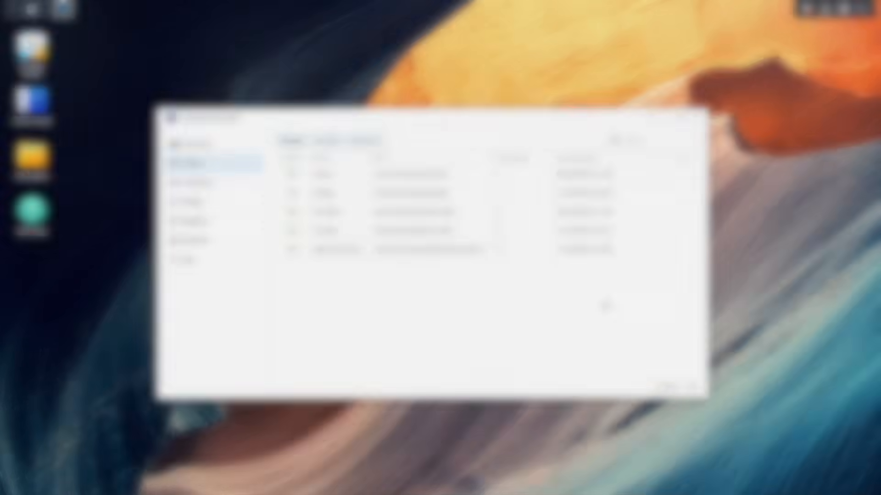
On the Synology desktop, close Container Manager and open the folder docker/dockge/stacks/jellyfin in File Station
click(691, 119)
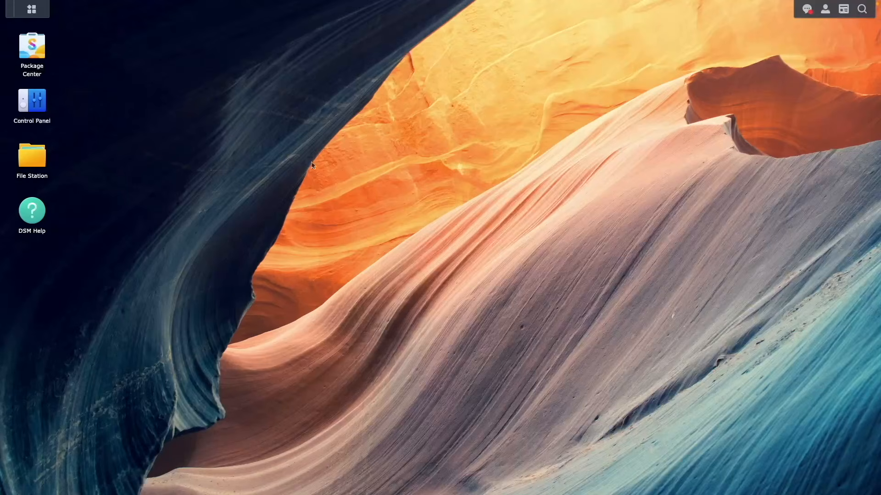
click(43, 163)
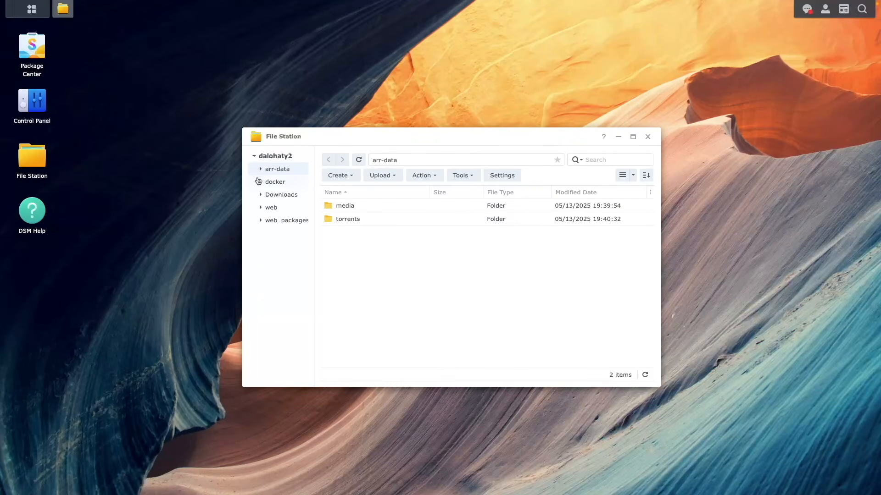
click(272, 182)
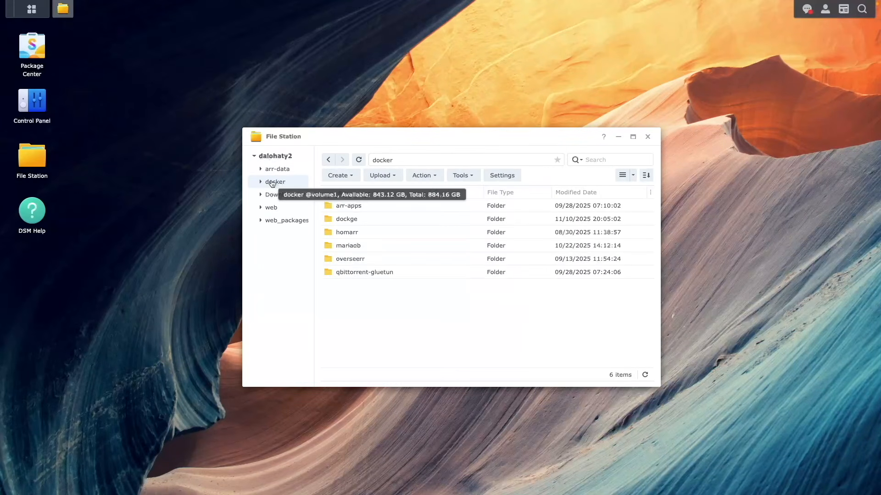
double_click(337, 218)
double_click(364, 218)
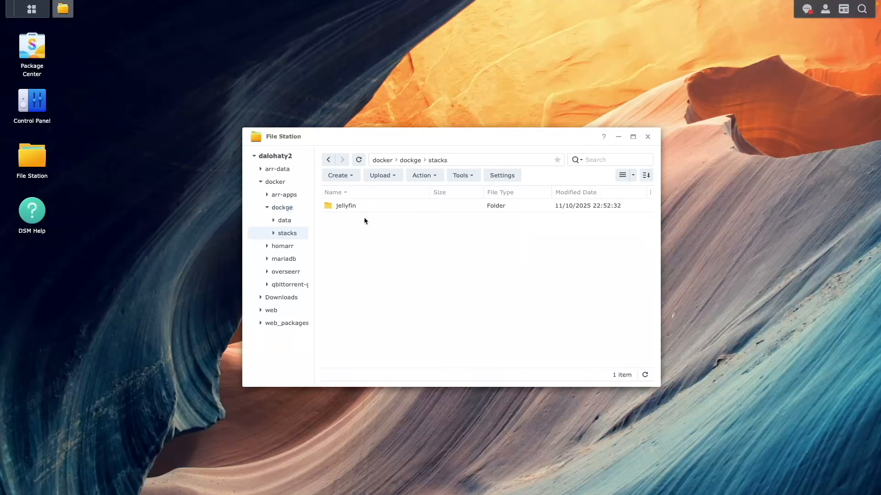
double_click(350, 208)
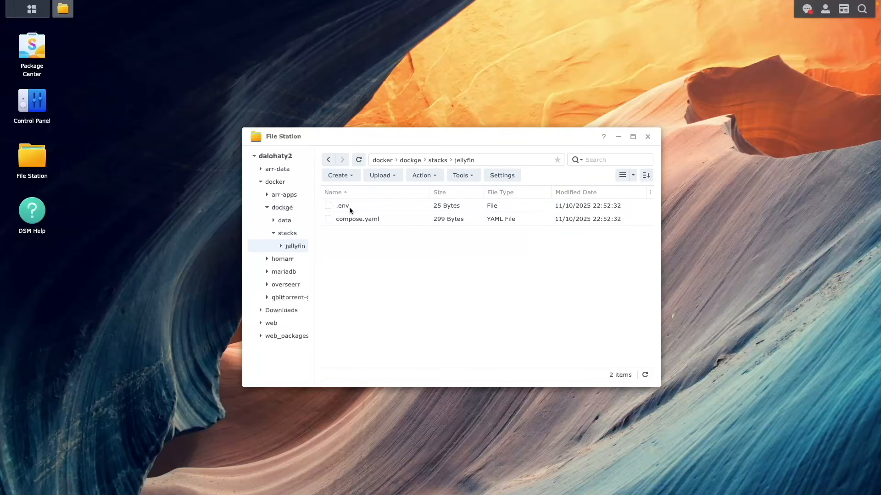
Create a folder named cache inside the jellyfin stack folder
click(339, 175)
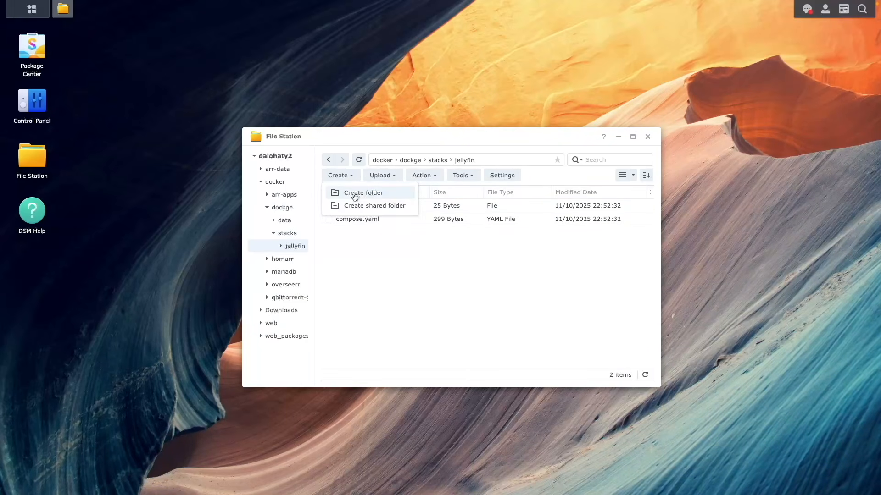
click(354, 193)
click(400, 258)
text(cache)
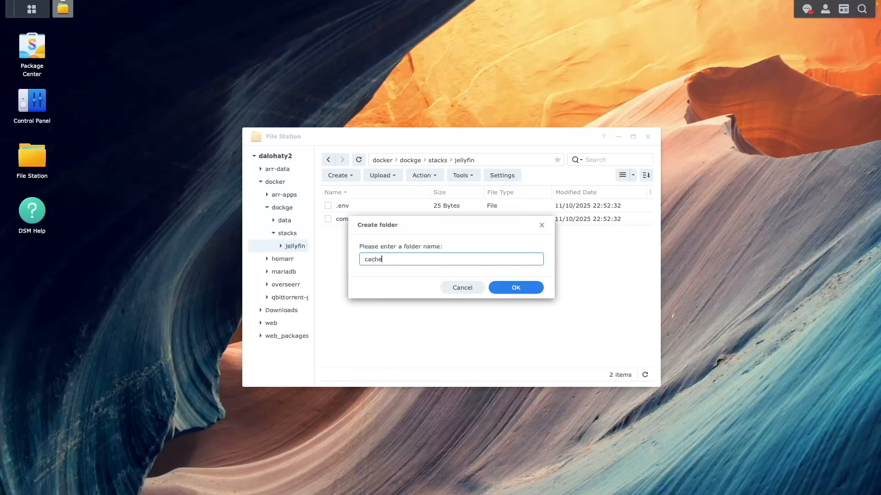
click(508, 288)
Create a folder named config inside the jellyfin stack folder, and redeploy the jellyfin stack in Dockge
click(351, 177)
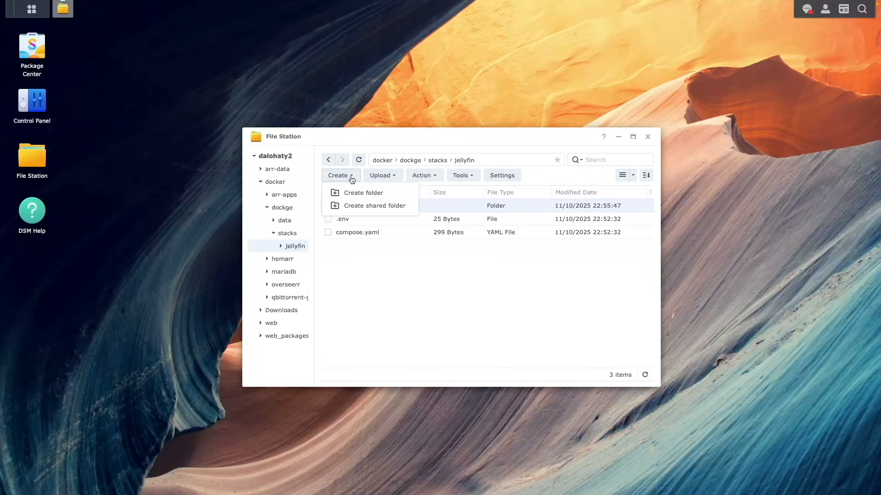
click(367, 192)
click(395, 259)
text(config)
click(502, 289)
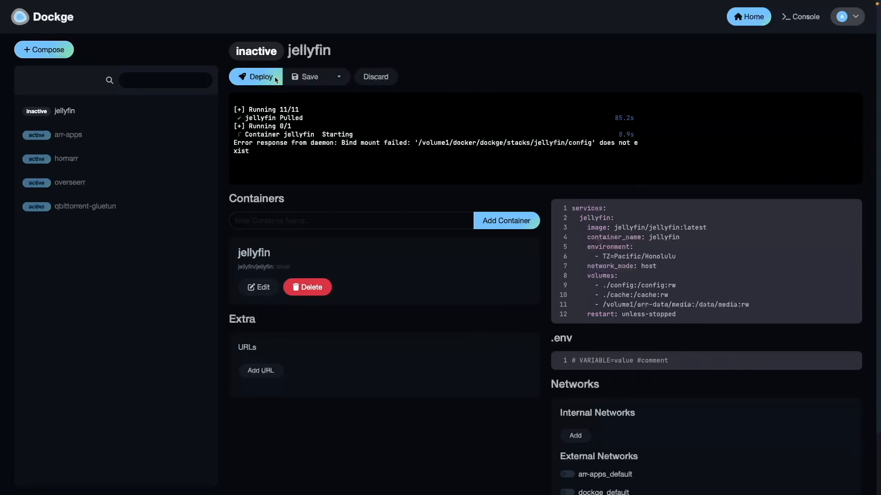
click(260, 76)
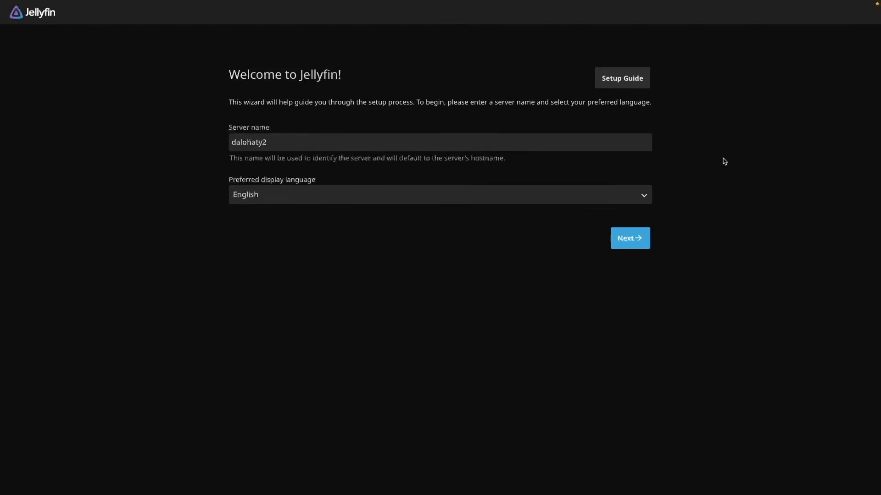
In Jellyfin's setup wizard, accept the server name and English, and create the admin user arradmin with the account password
click(642, 238)
double_click(450, 143)
text(arradmin)
key(Tab)
text(************)
key(Tab)
text(************)
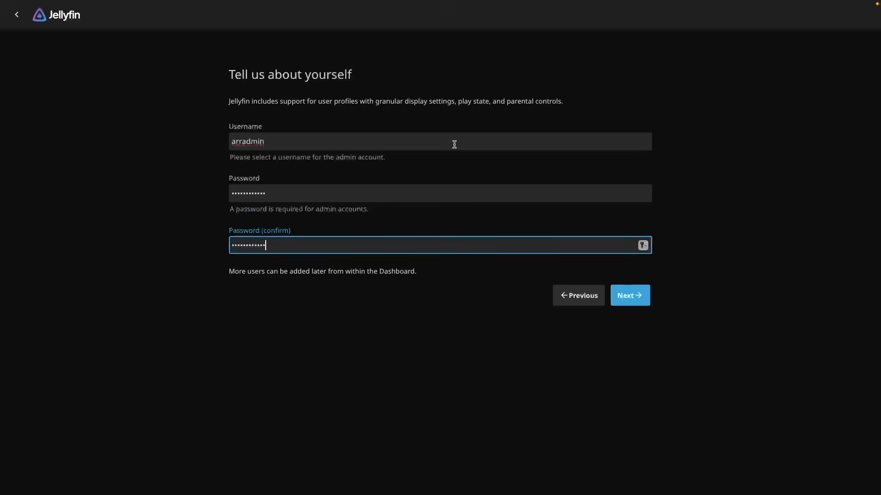
click(642, 292)
Add a media library with content type Movies, assign its media folder, and save it
click(321, 162)
click(347, 123)
click(347, 126)
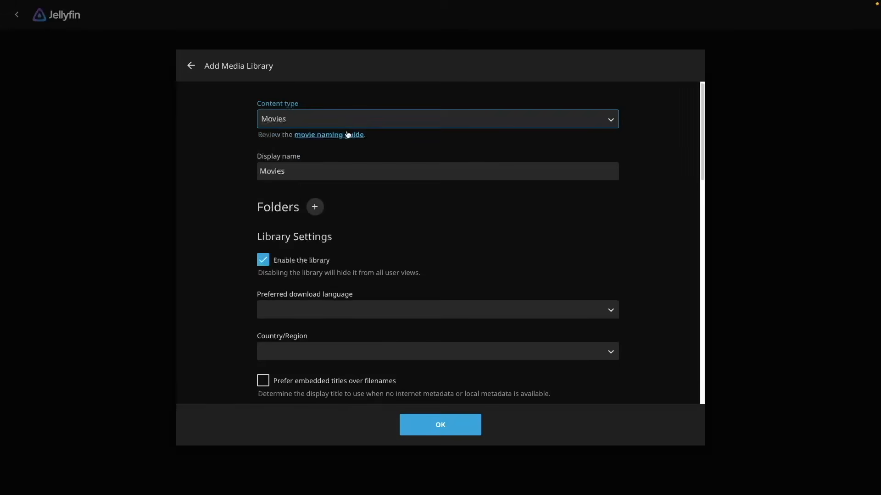
click(314, 205)
click(313, 231)
click(312, 192)
click(438, 427)
click(433, 431)
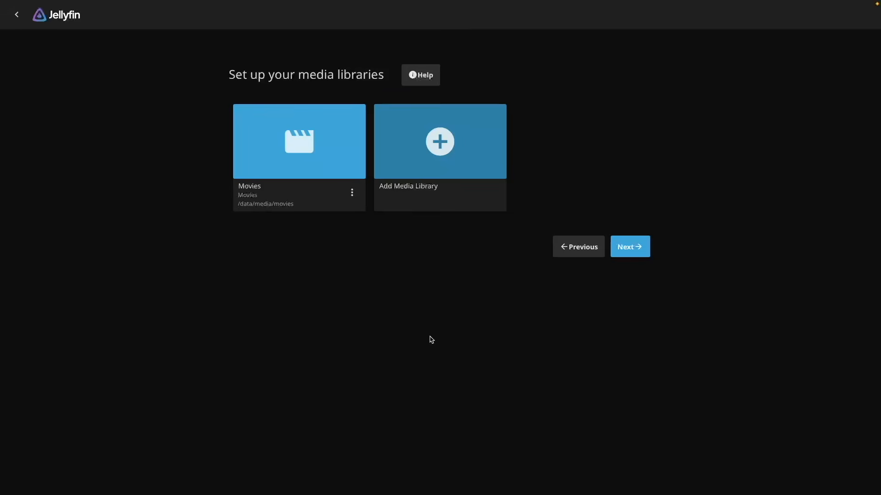
Add a media library with content type Shows and display name TV Shows, assign its media folder, and save it
click(442, 169)
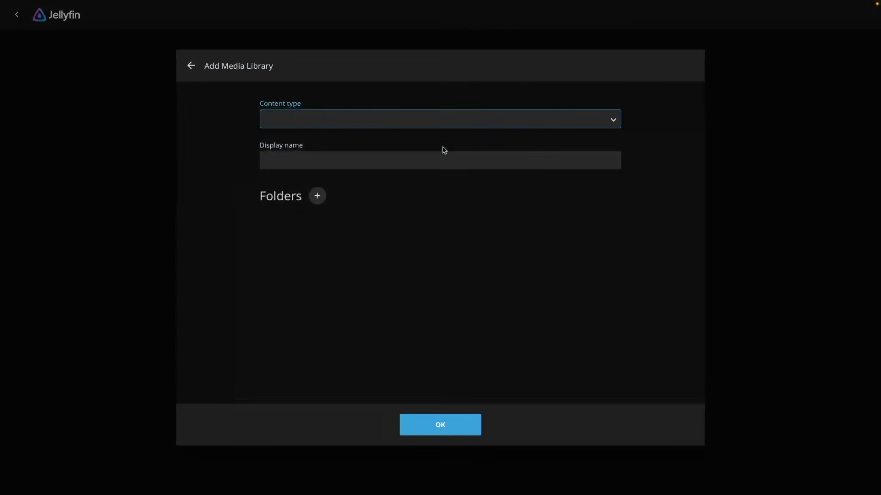
click(450, 120)
click(408, 147)
click(259, 172)
text(TV Shows)
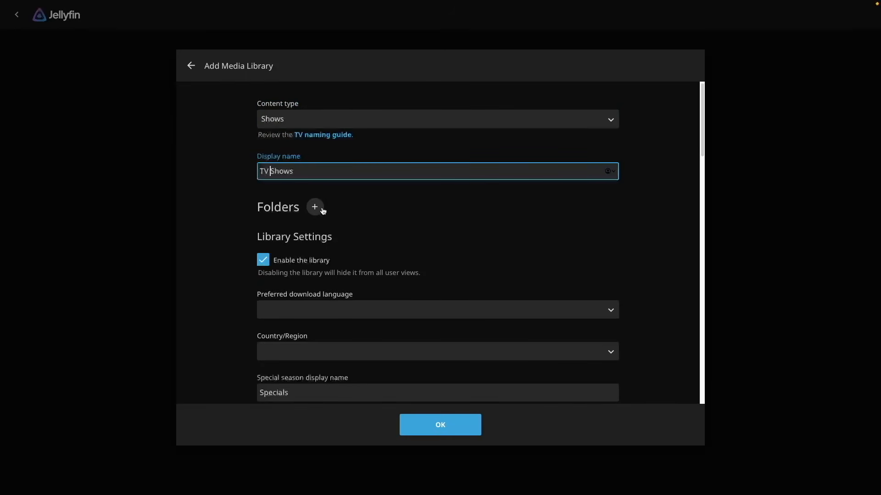
click(315, 207)
click(335, 234)
click(329, 222)
click(440, 425)
click(465, 423)
Accept the remaining setup wizard pages unchanged and finish the Jellyfin setup
click(640, 256)
click(642, 226)
click(628, 159)
click(629, 146)
Sign in to Jellyfin as arradmin with the account password
text(arradmin)
key(Tab)
text(password12)
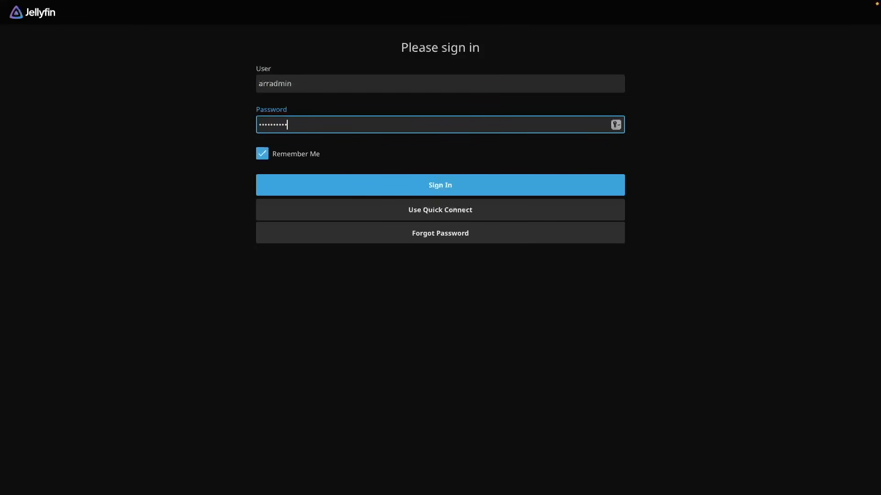
click(598, 191)
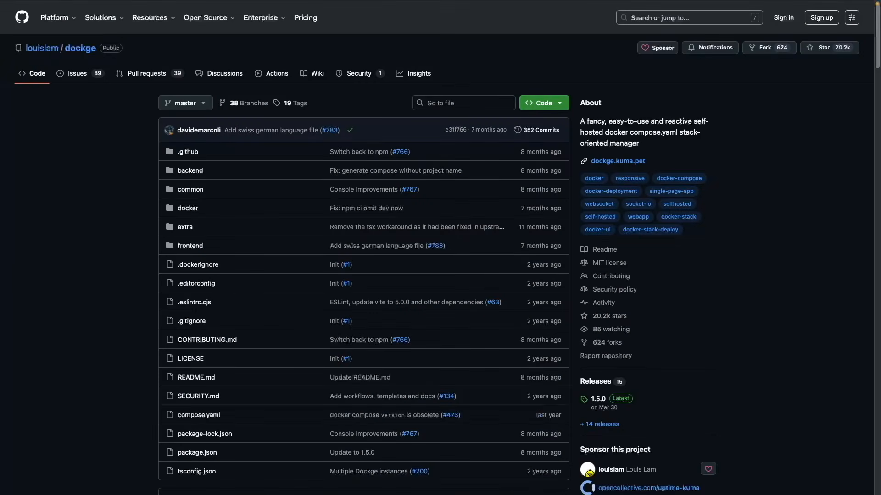
Review the Dockge README and its feature list on GitHub
scroll(438, 247, down, 10)
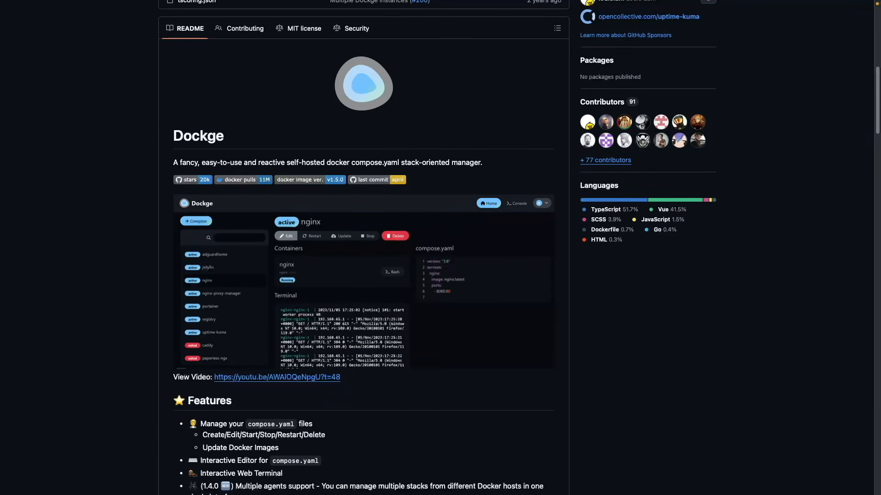
scroll(363, 248, down, 8)
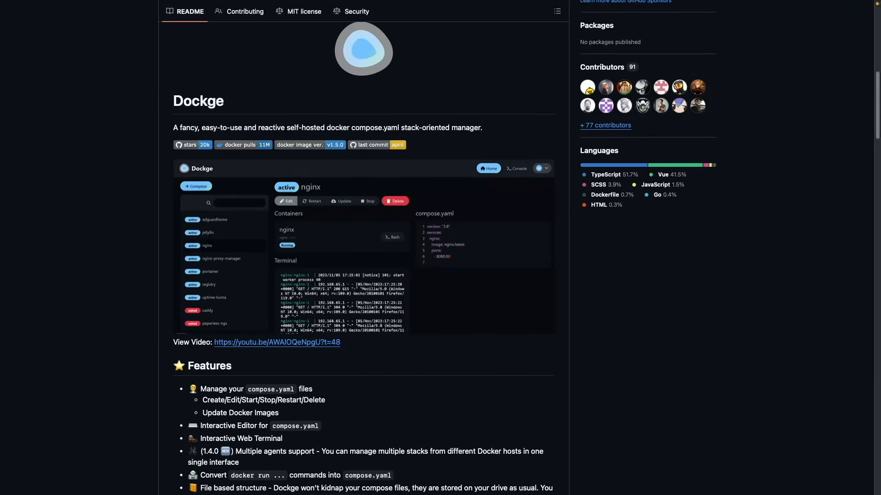